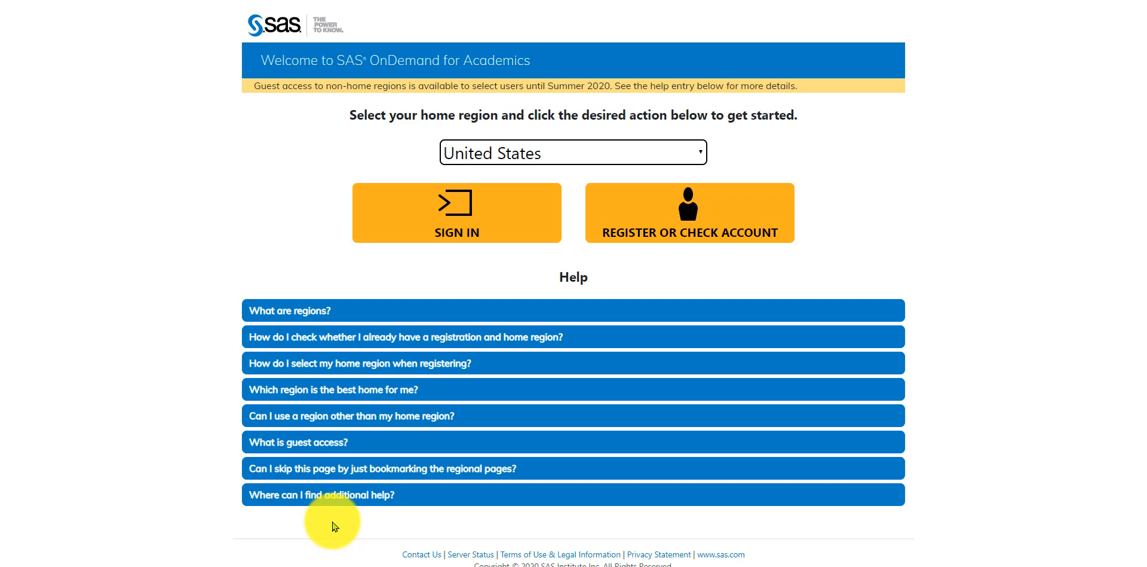
- Sign in to SAS OnDemand for Academics with the United States home region and launch SAS Studio
click(421, 209)
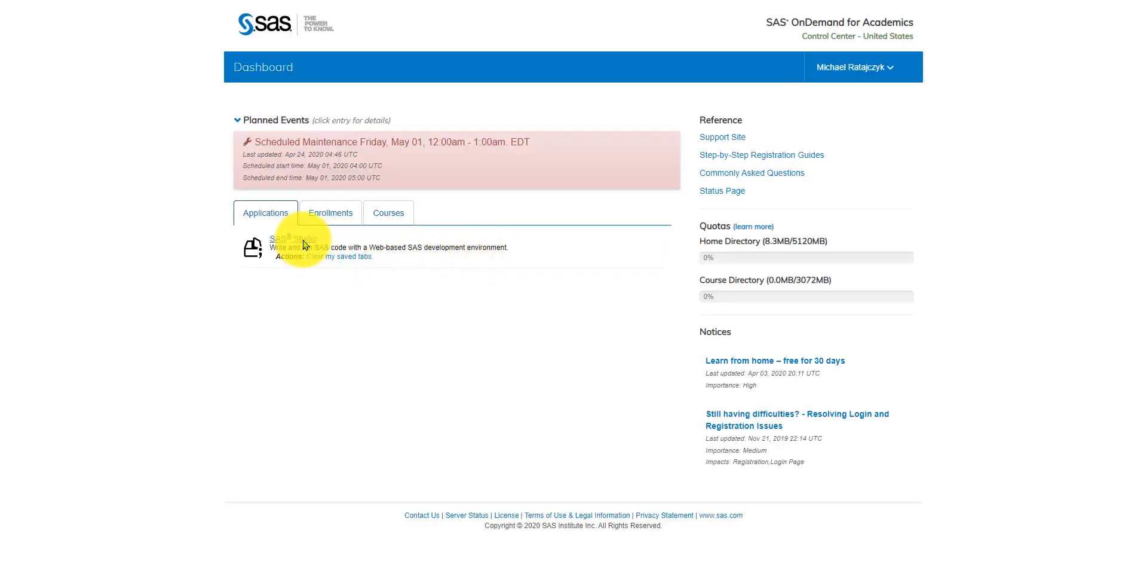
click(290, 239)
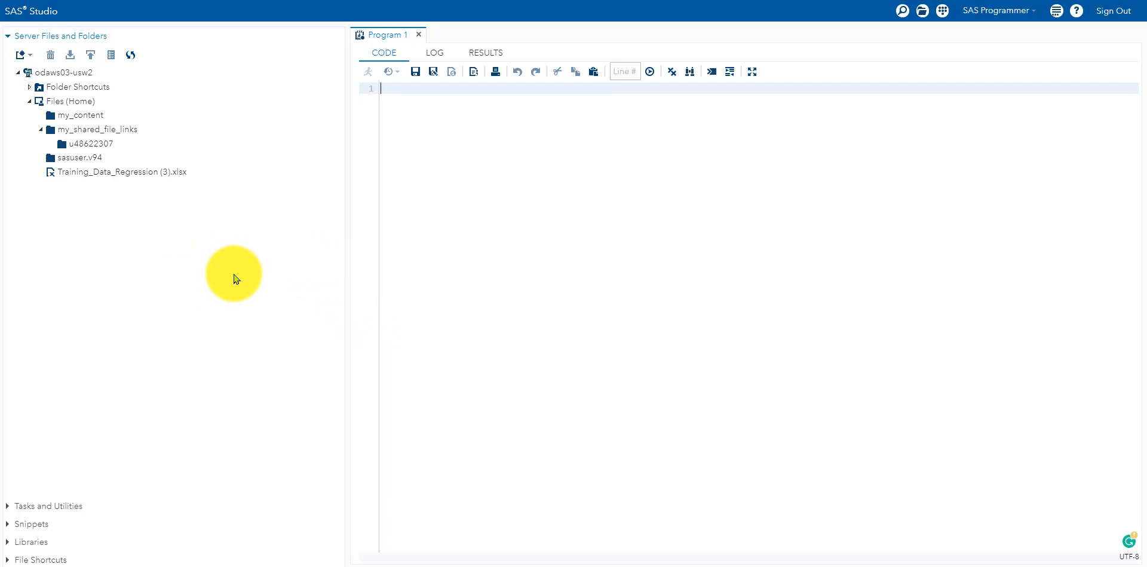
- Delete the file Training_Data_Regression (3).xlsx from the home files on the server
click(131, 173)
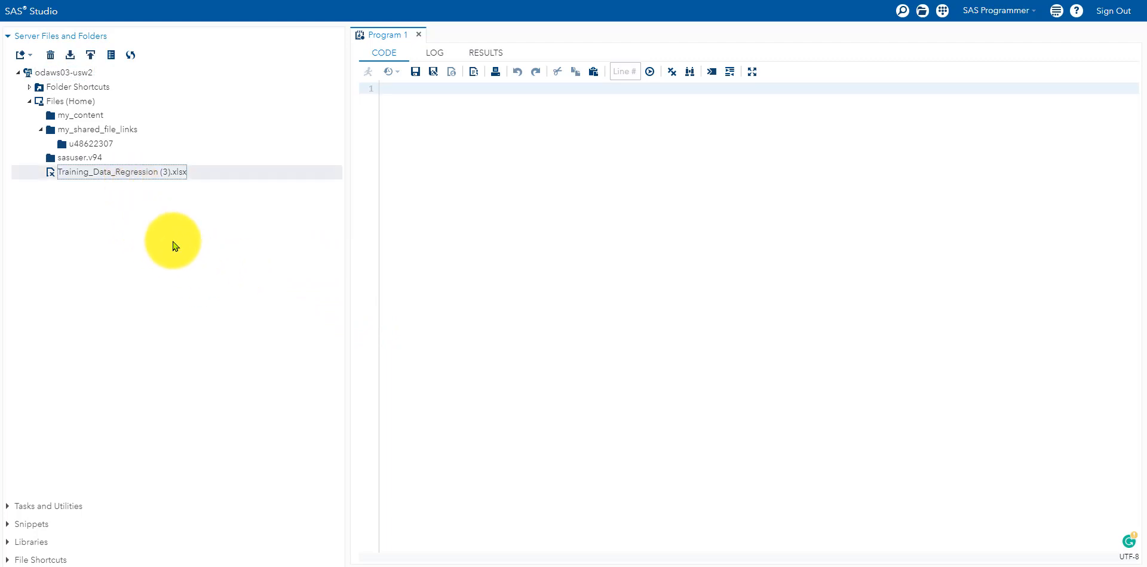
key(Delete)
key(Return)
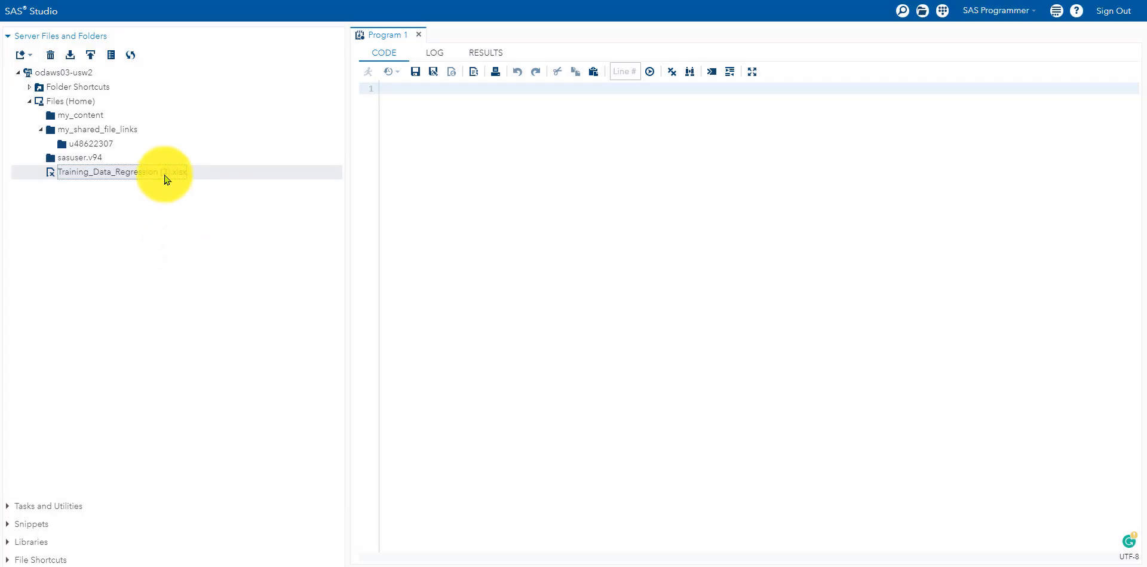
key(Delete)
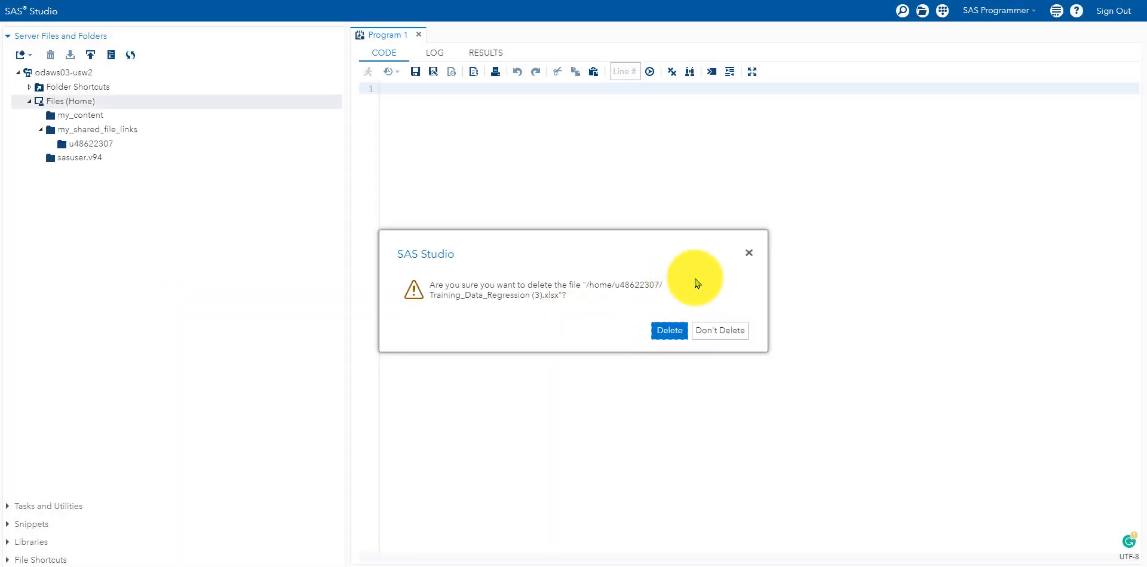
click(749, 253)
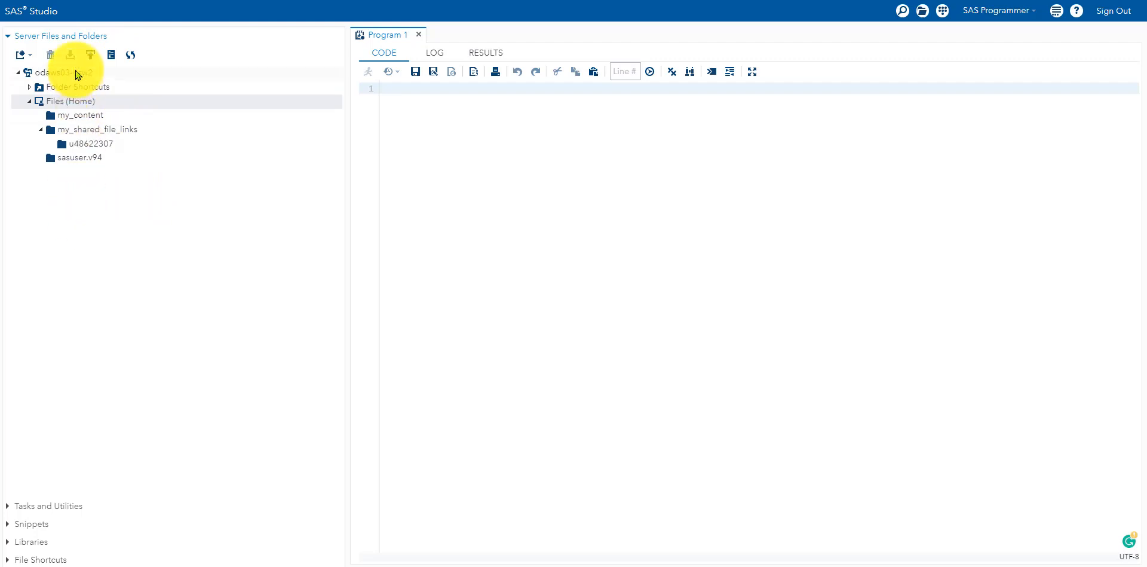
- Upload the local Excel workbook Training_Data_Regression (3).xlsx to the server's home folder
right_click(66, 213)
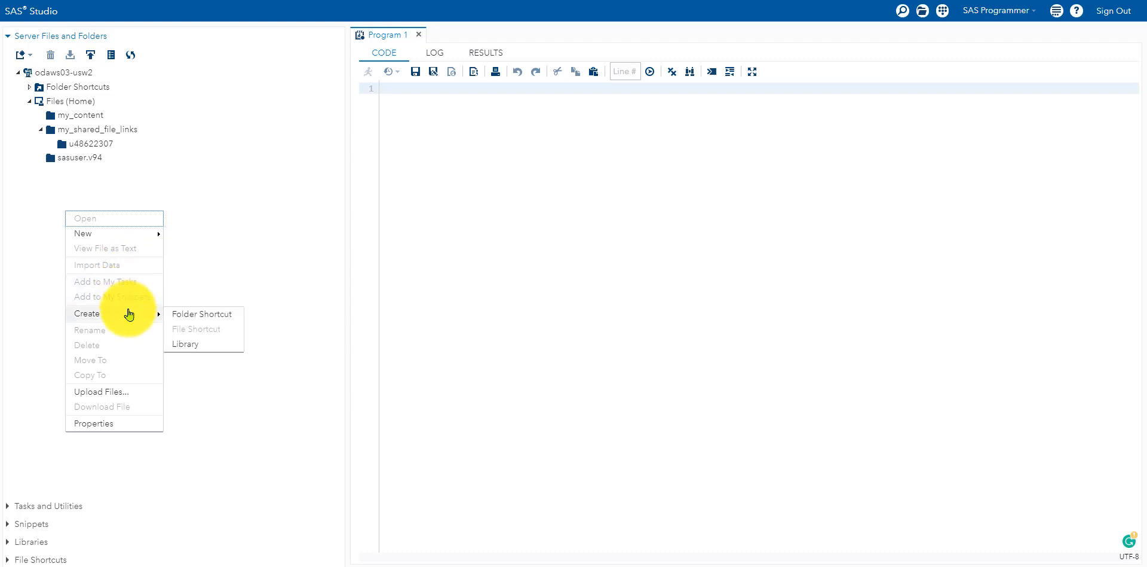
click(122, 393)
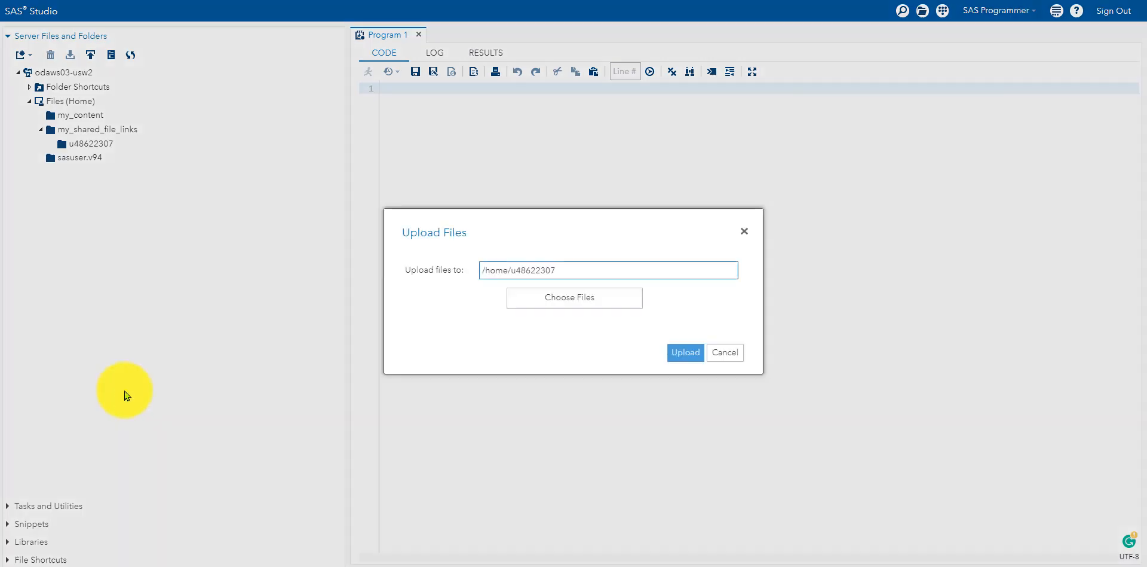
click(563, 304)
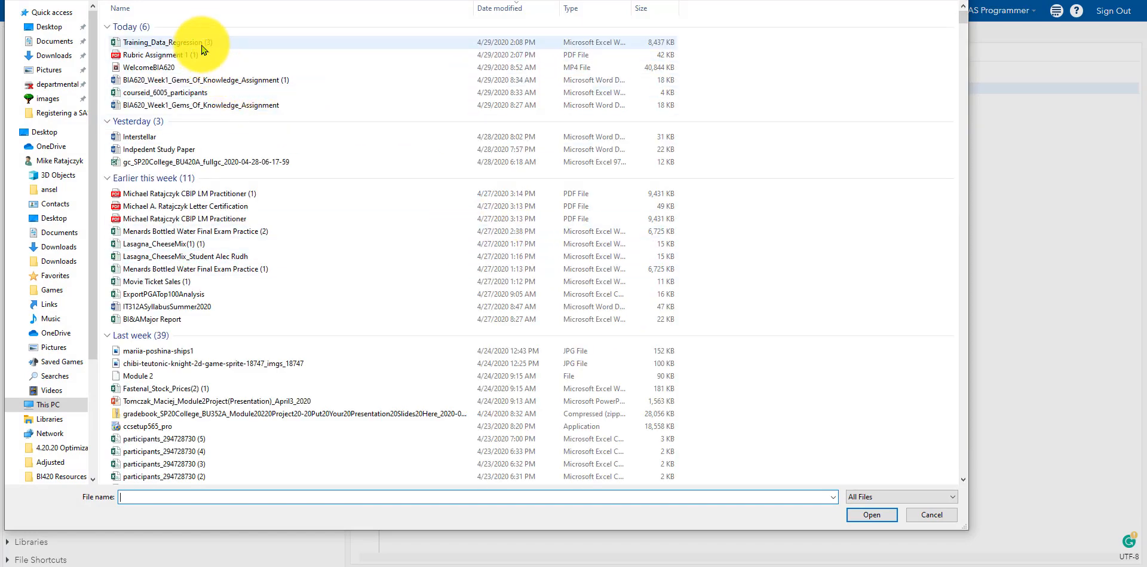
double_click(200, 44)
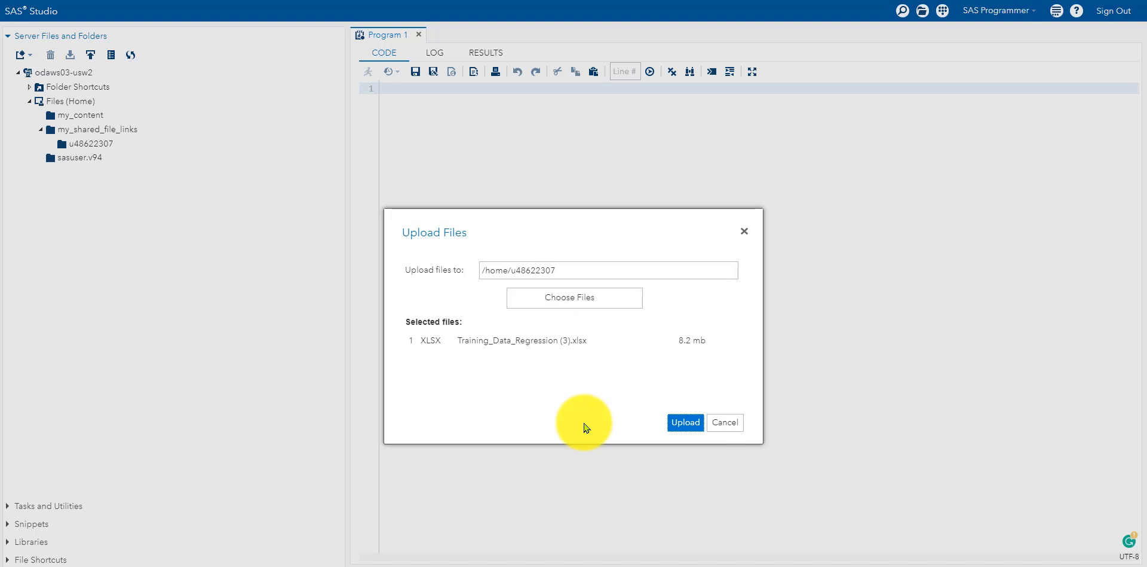
click(685, 423)
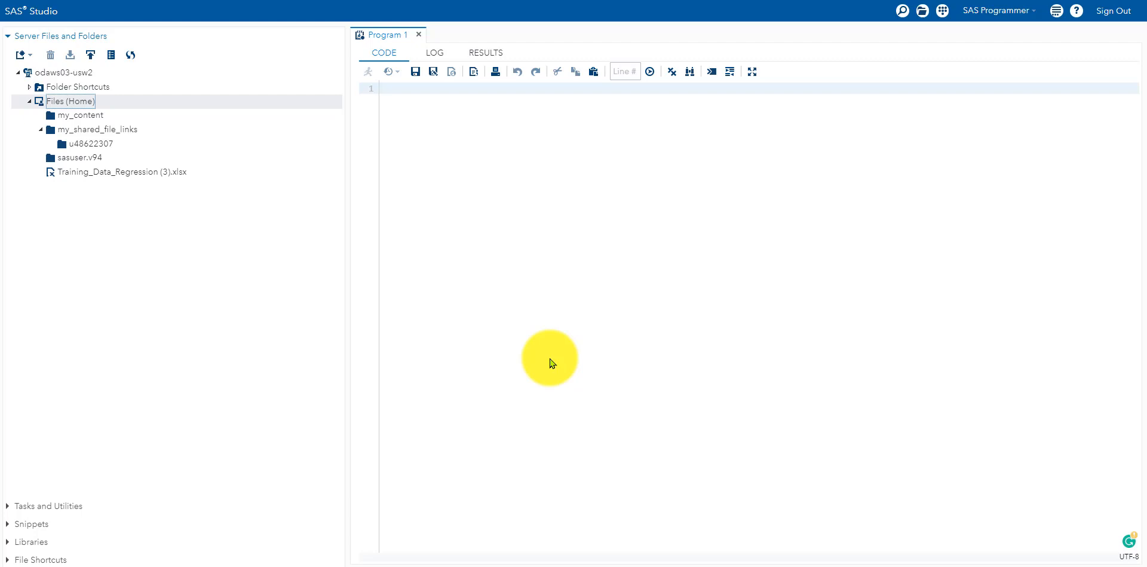
- Start a data import for the uploaded workbook Training_Data_Regression (3).xlsx
click(154, 293)
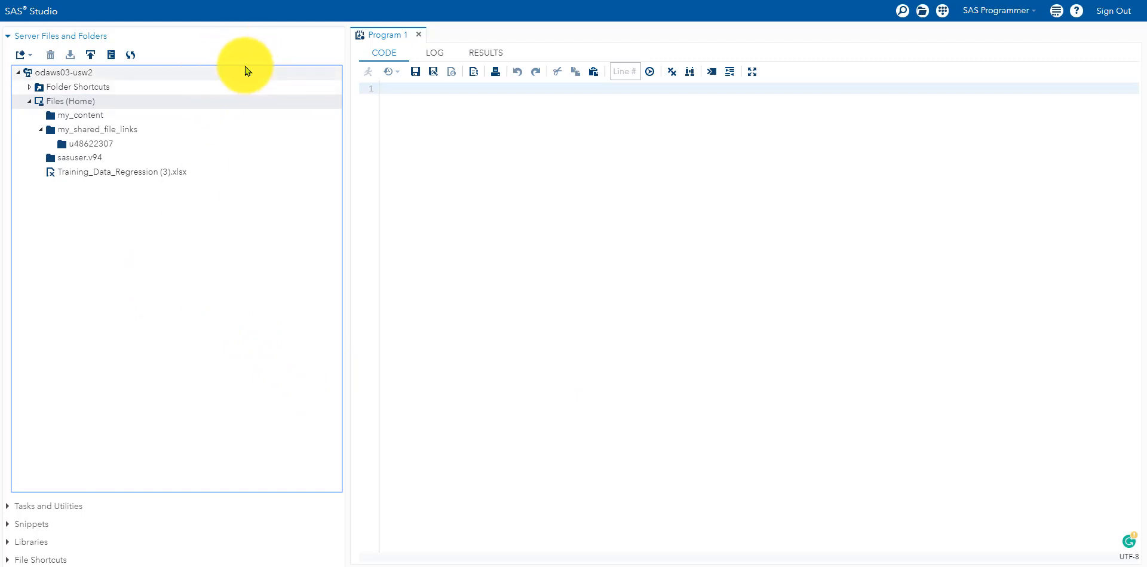
right_click(142, 173)
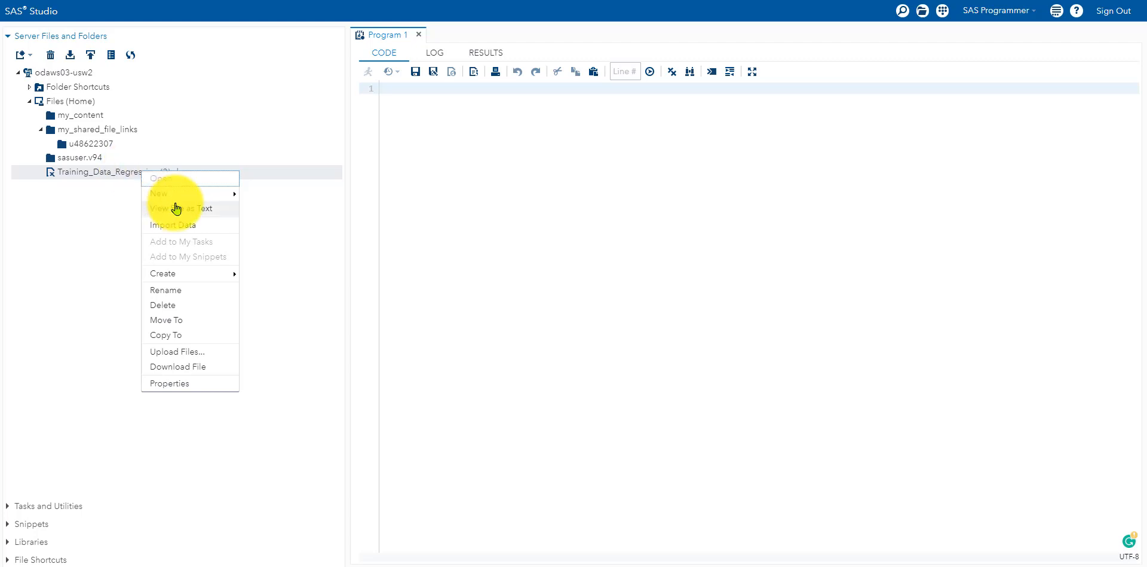
click(182, 224)
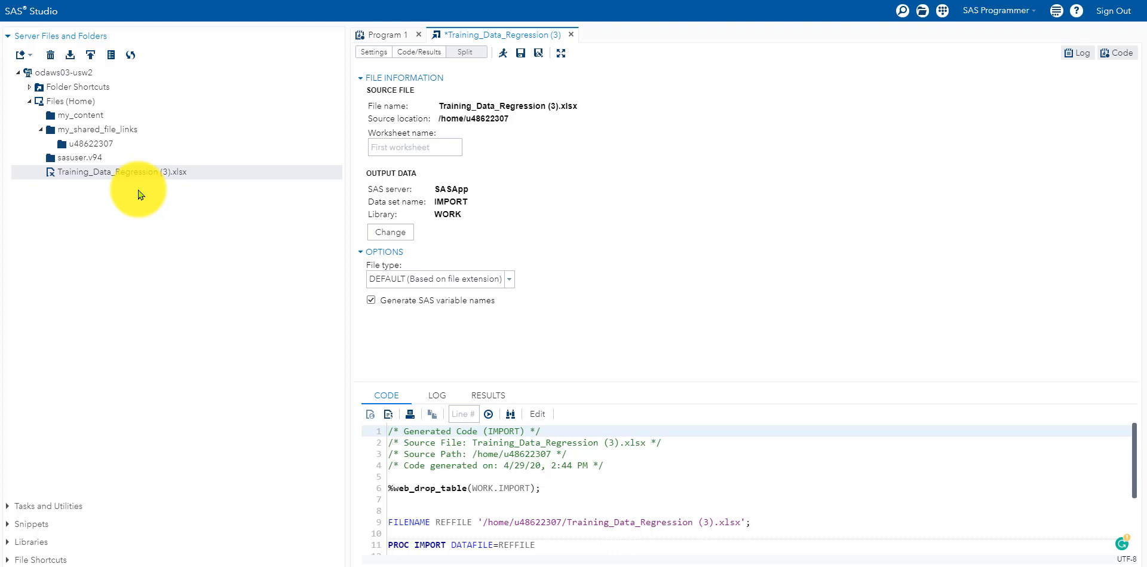
- Name the output data set GroceryStoreWeek1Data in the WORK library and run the import
click(389, 232)
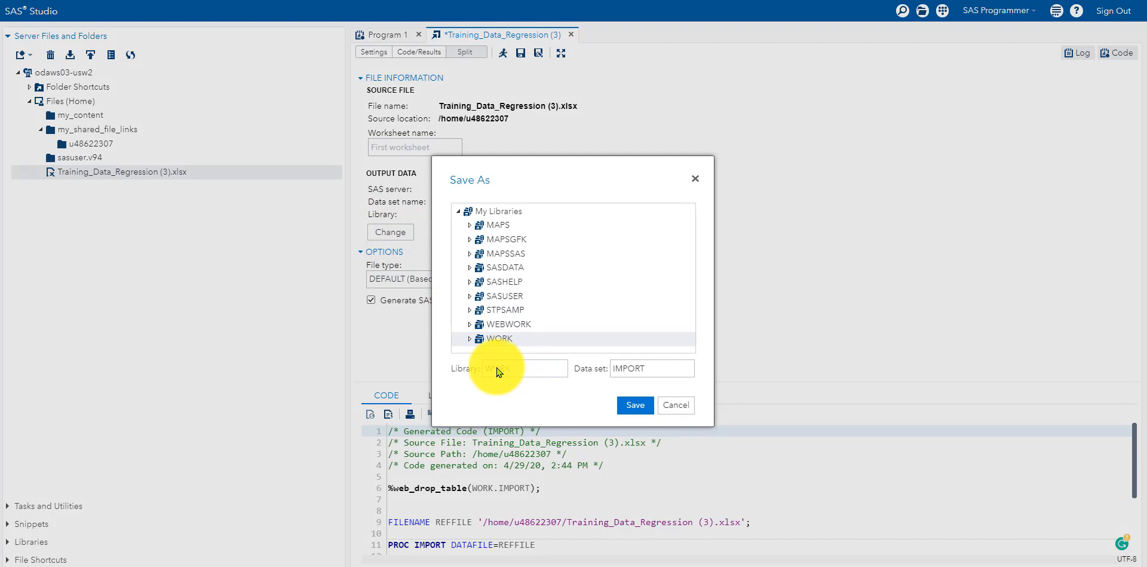
double_click(666, 368)
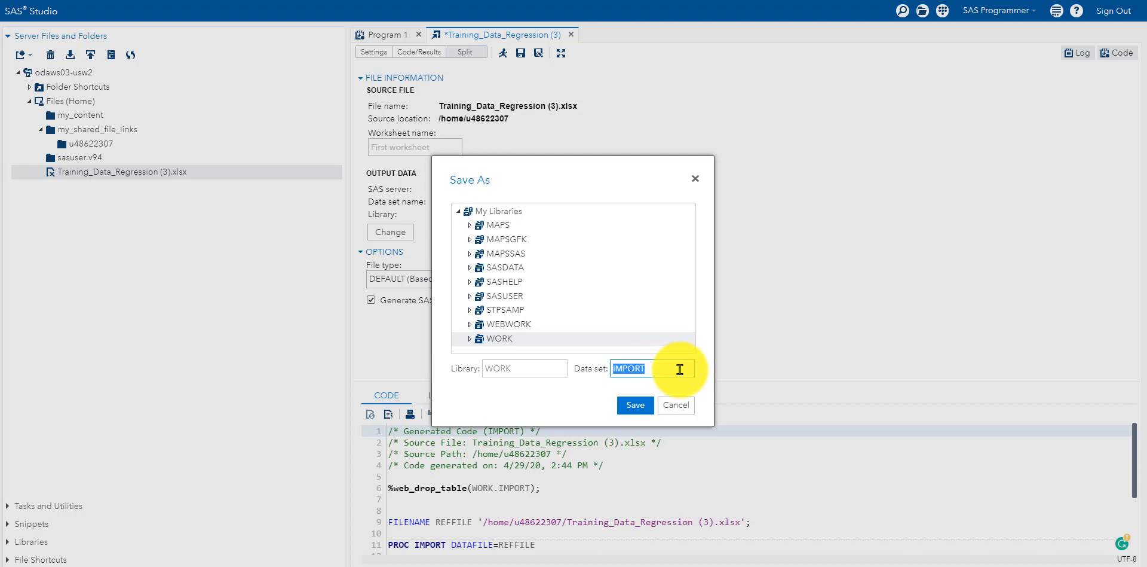
text(Gr)
text(ocery)
text(Store)
text(DA)
key(BackSpace)
key(BackSpace)
text(WeekData)
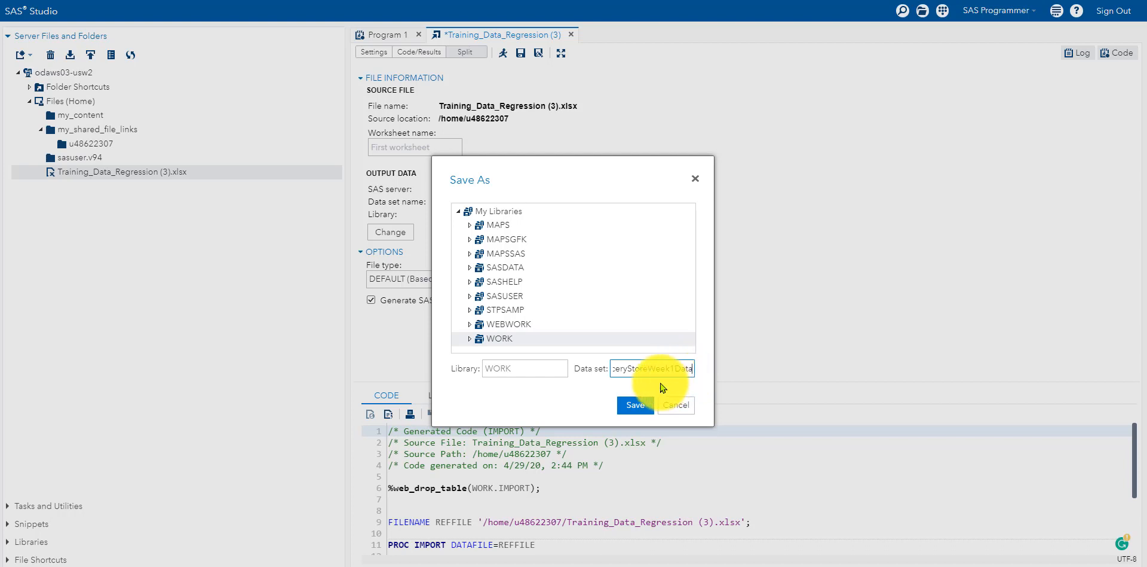
click(635, 410)
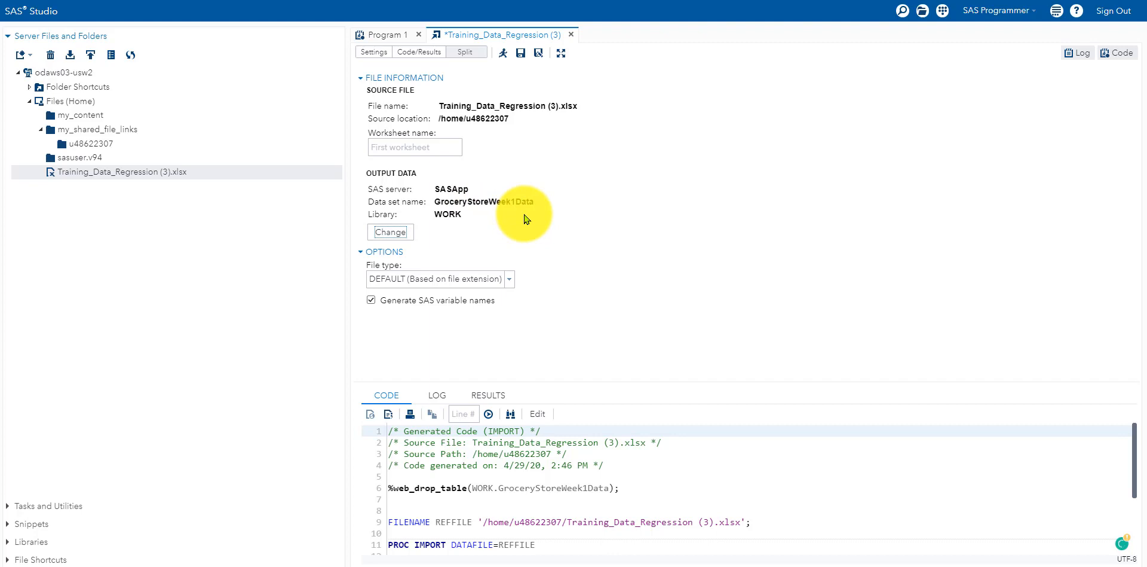
click(503, 55)
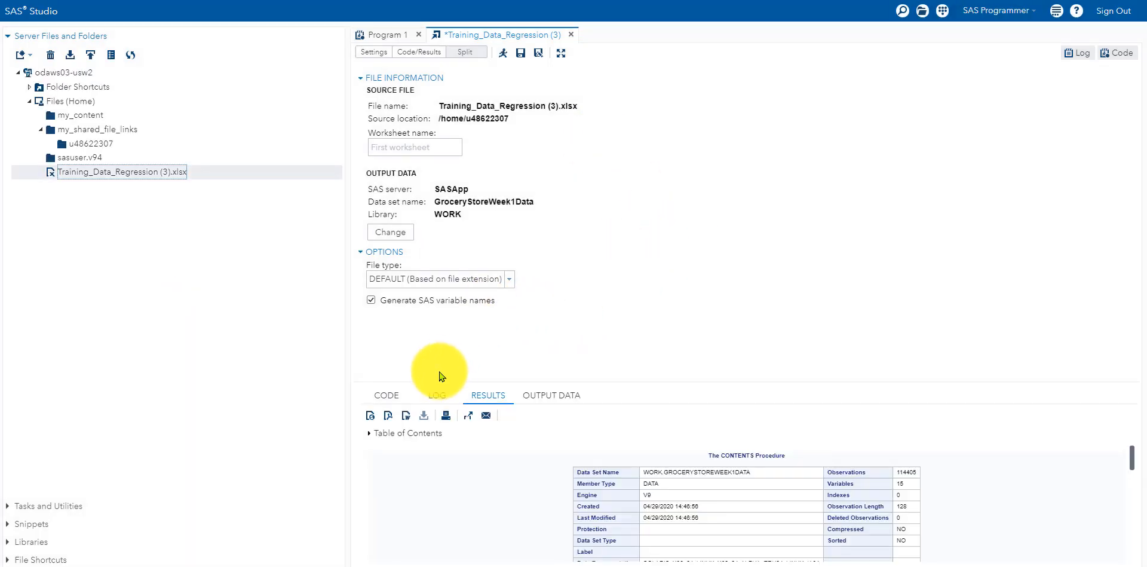
- Examine the generated import code, including the PROC IMPORT options and the PROC CONTENTS statement
click(387, 395)
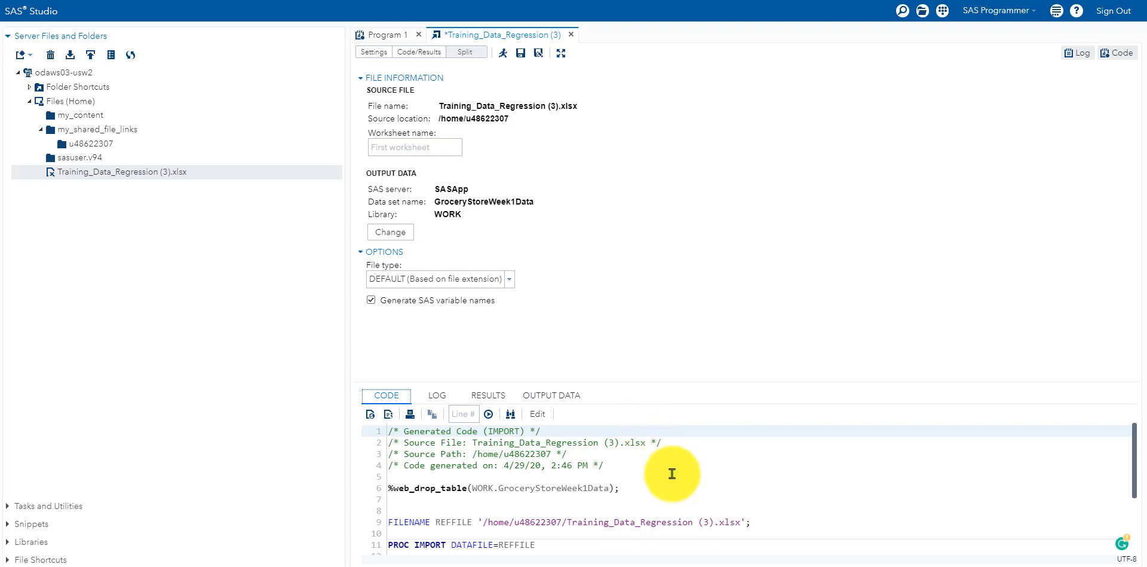
click(700, 490)
scroll(700, 490, down, 3)
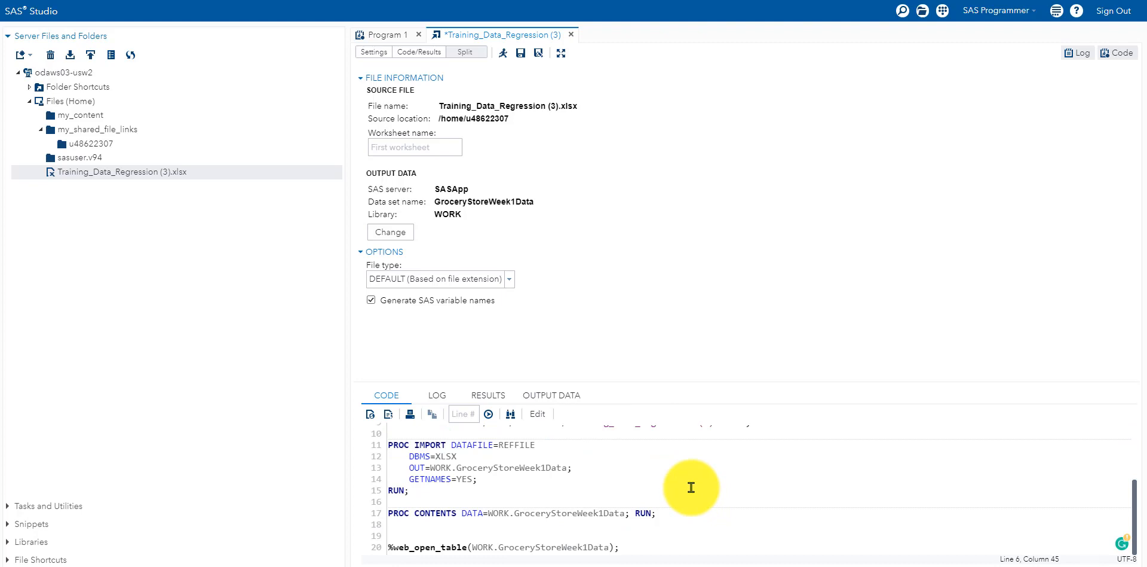
click(655, 457)
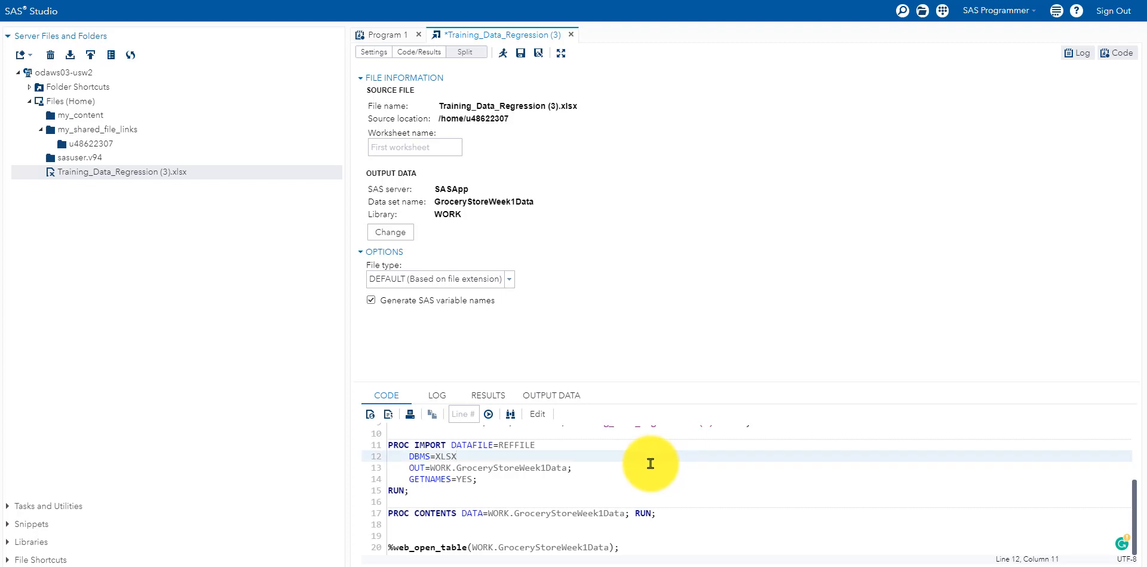
click(514, 488)
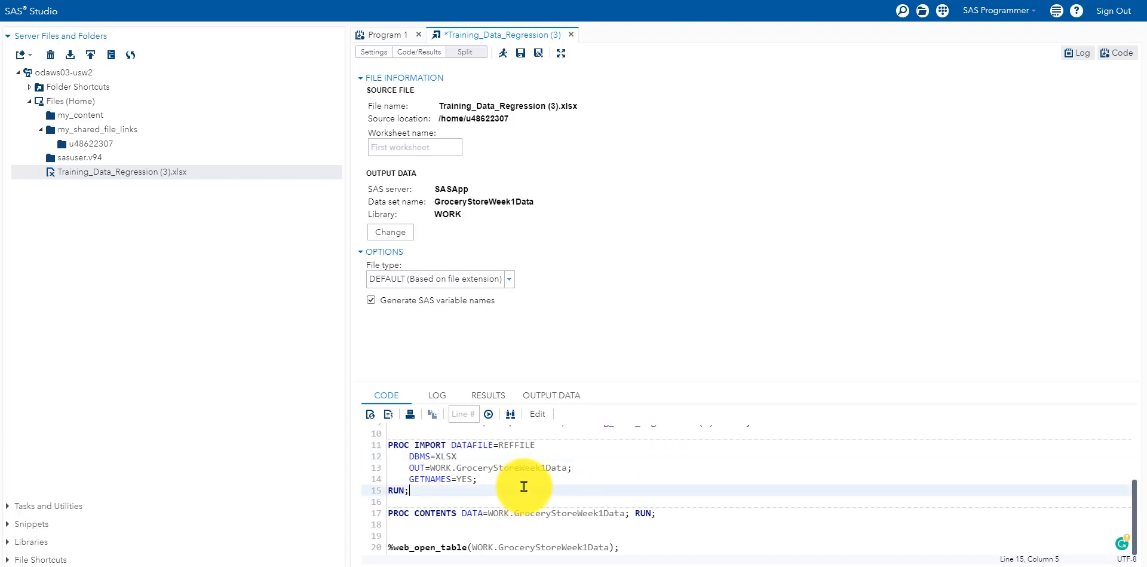
click(502, 457)
click(499, 467)
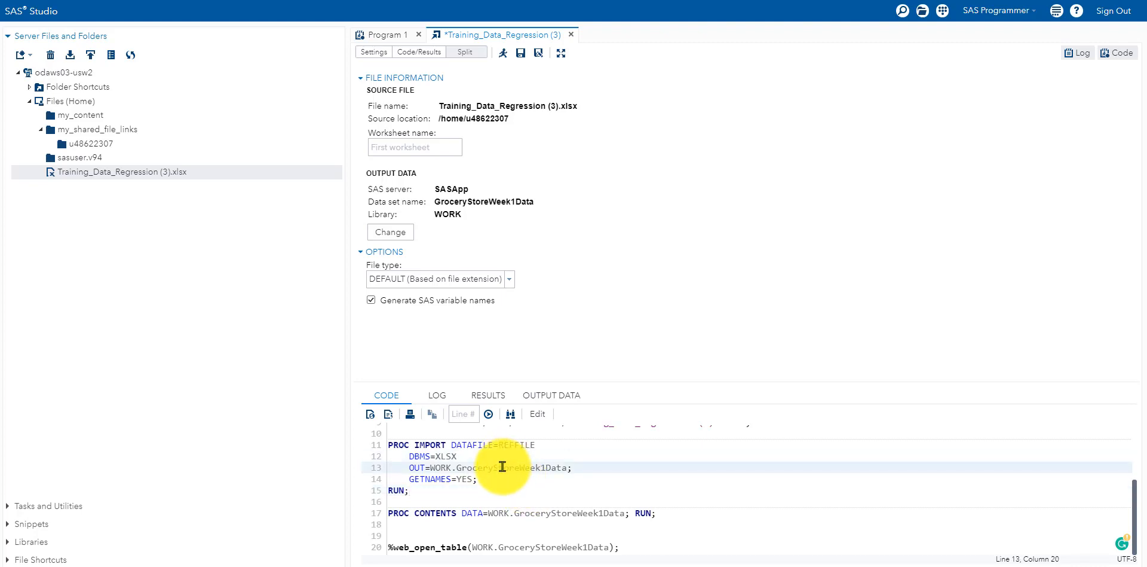
click(504, 479)
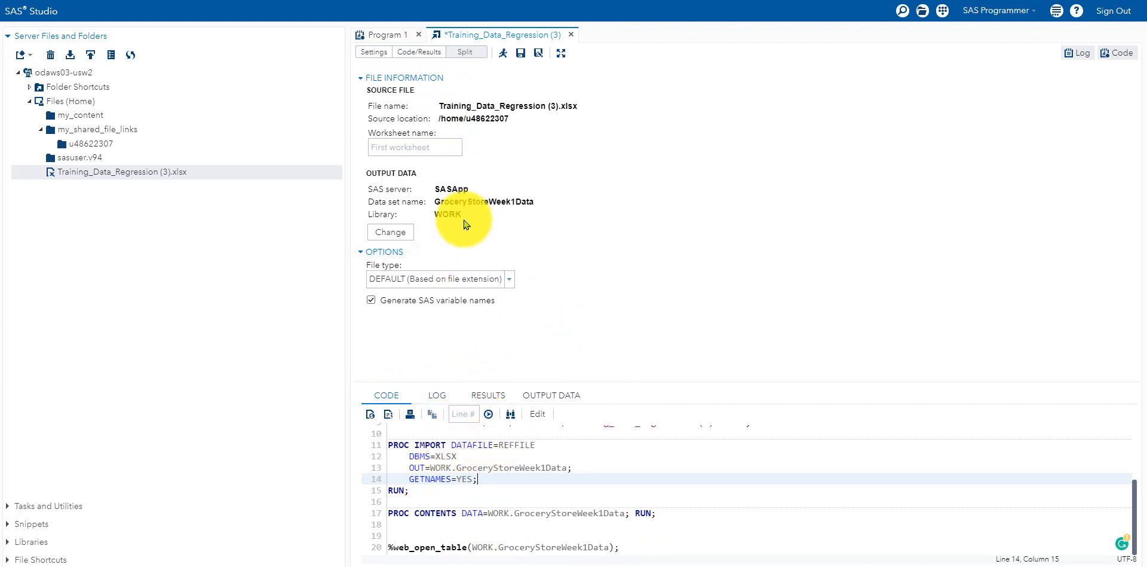
- Close the Training_Data_Regression (3) import without saving it, and close the empty Program 1
click(571, 37)
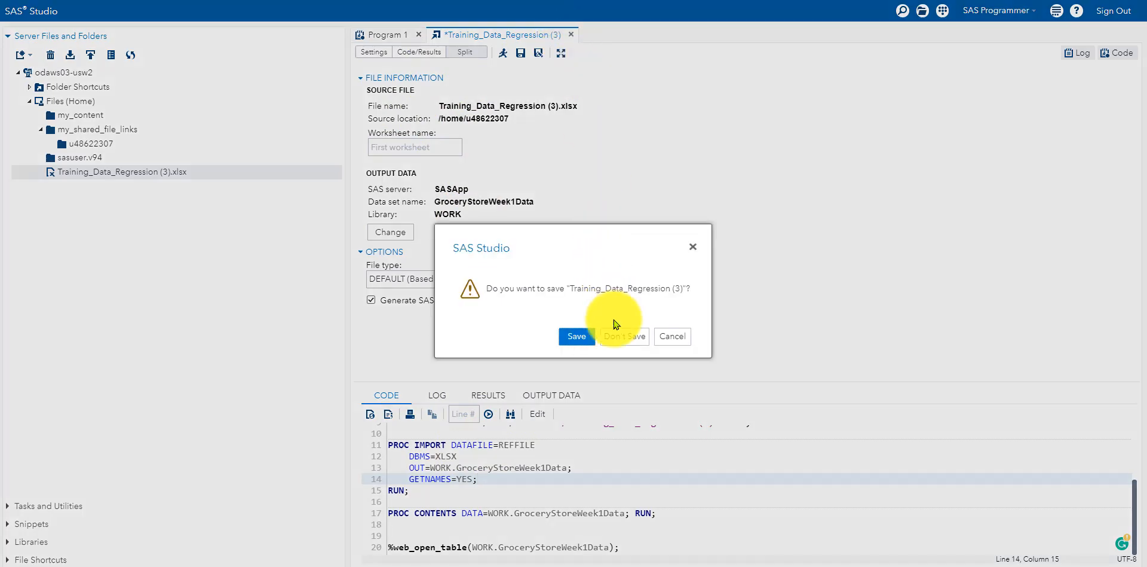
click(585, 337)
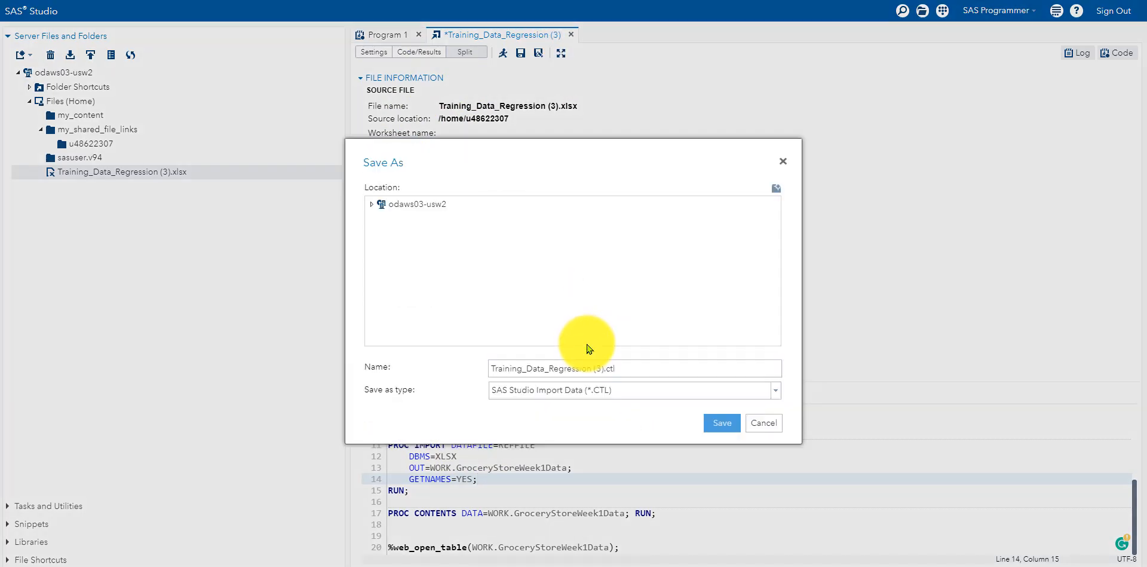
click(712, 422)
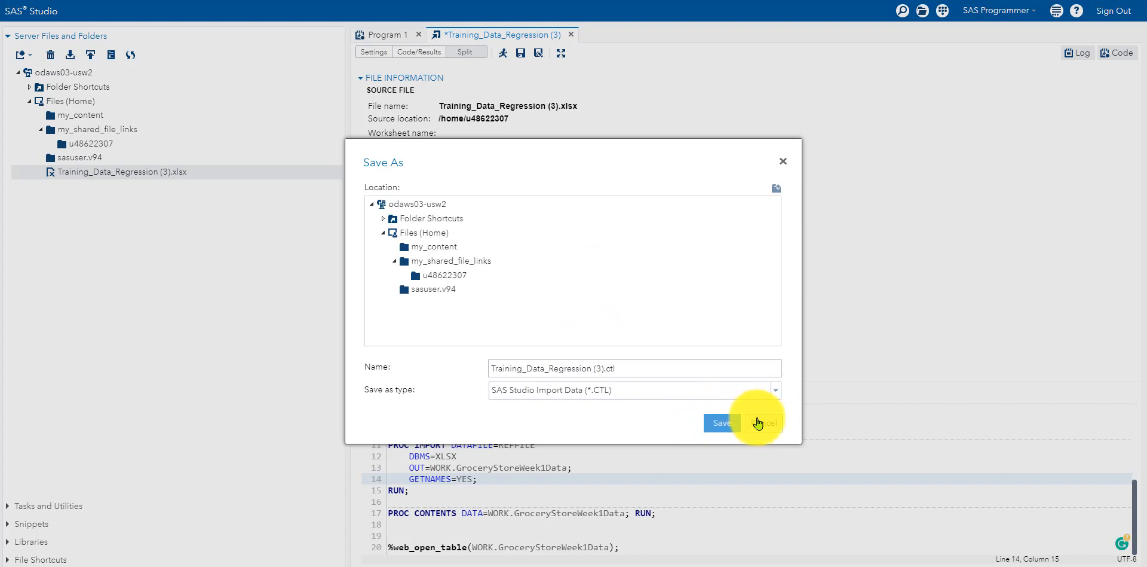
click(571, 37)
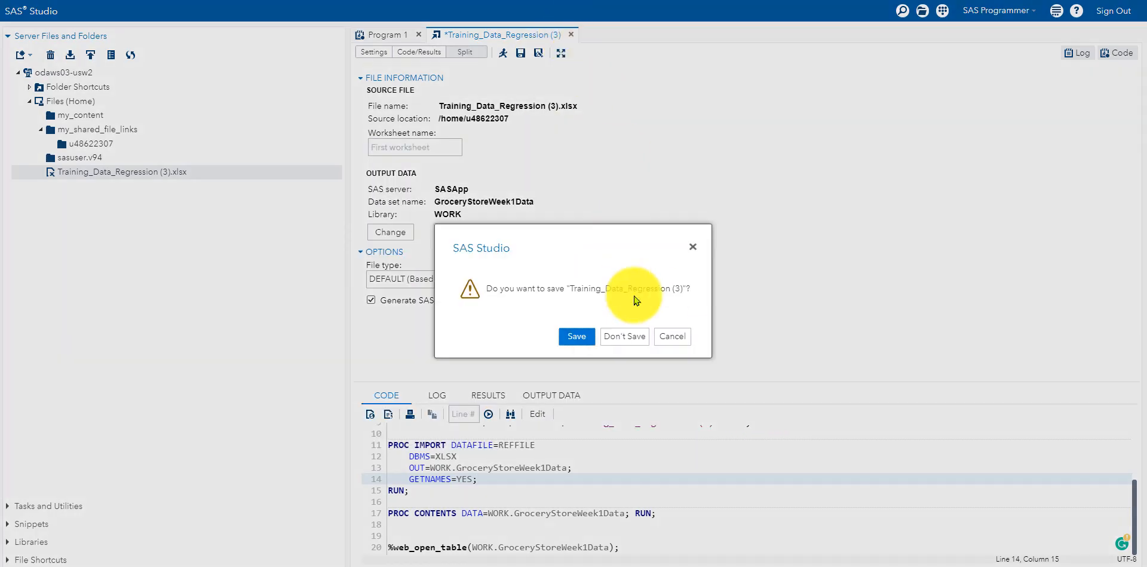
click(627, 335)
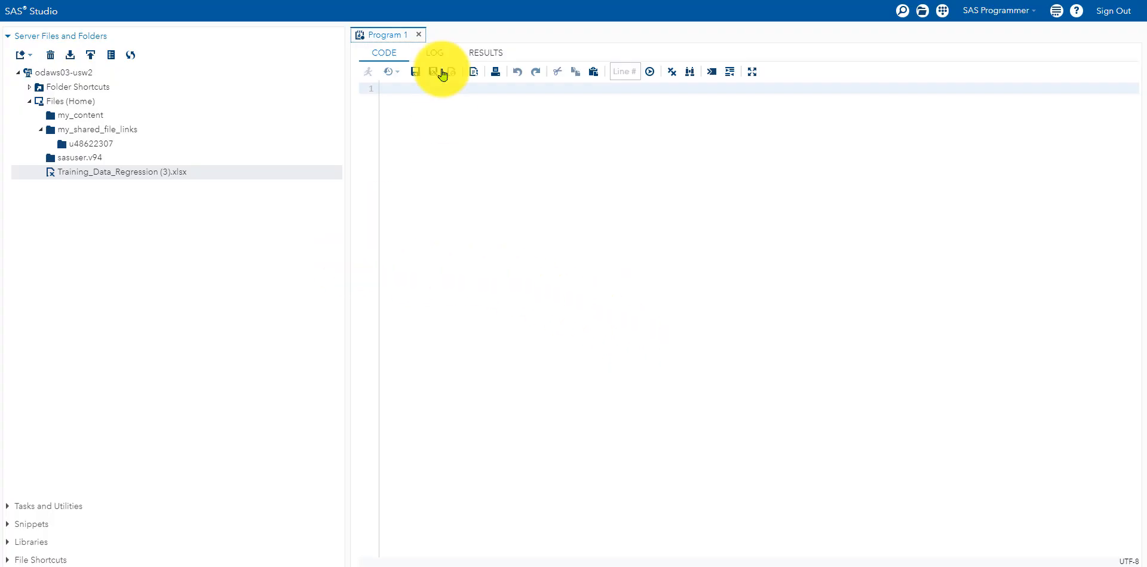
click(419, 35)
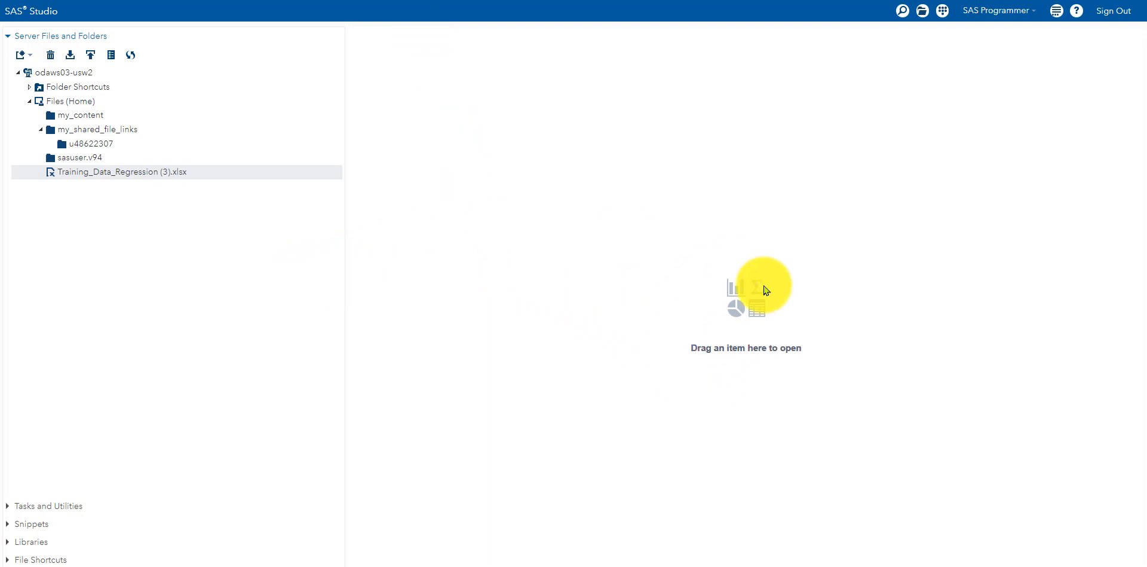
- Open the Summary Statistics task from the Statistics category of the available tasks
click(6, 503)
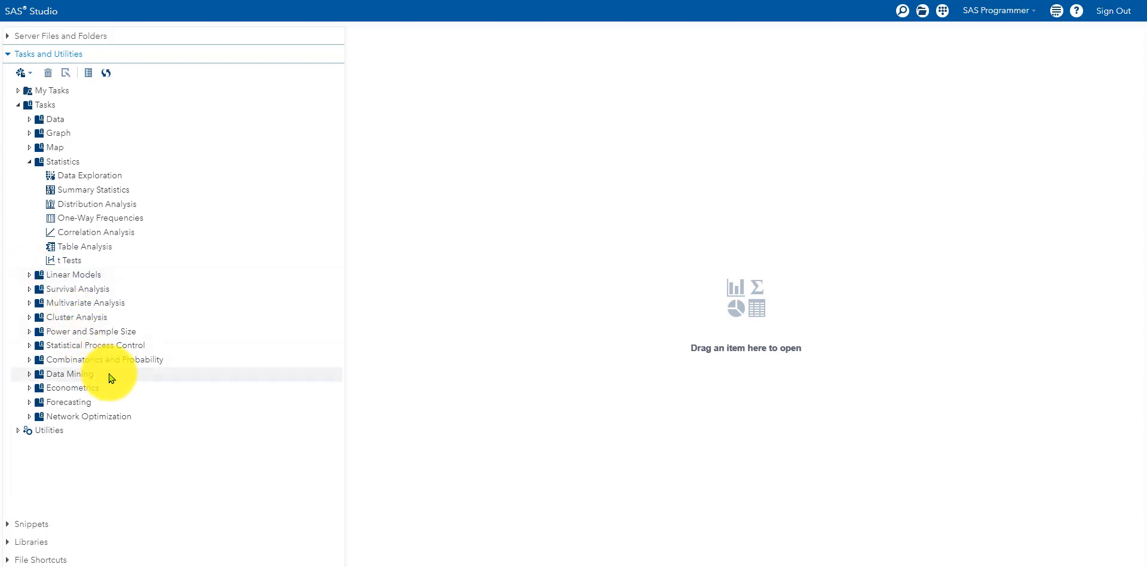
double_click(141, 196)
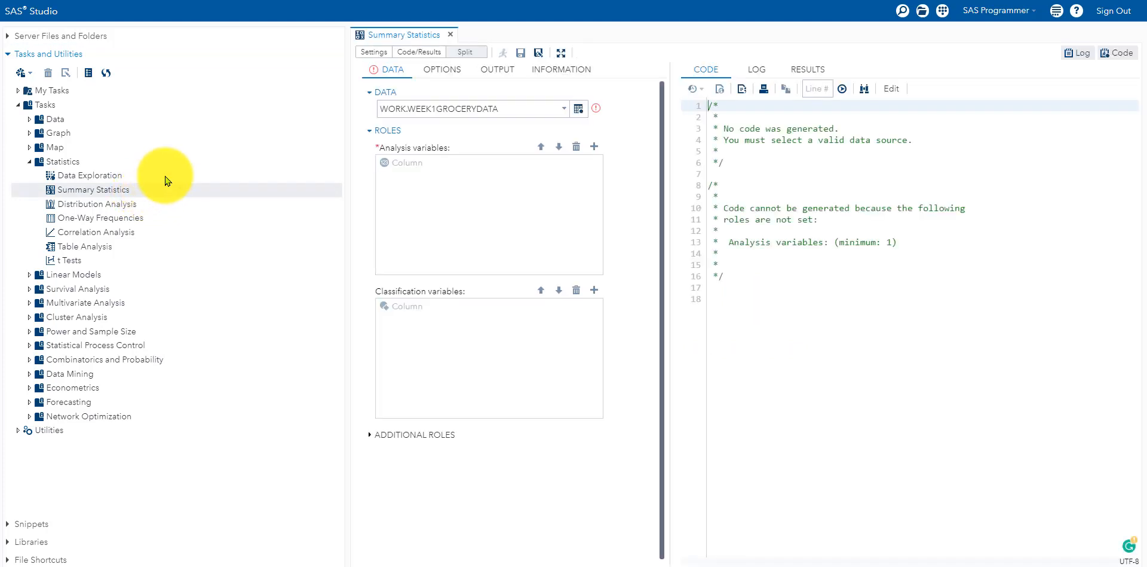
right_click(159, 190)
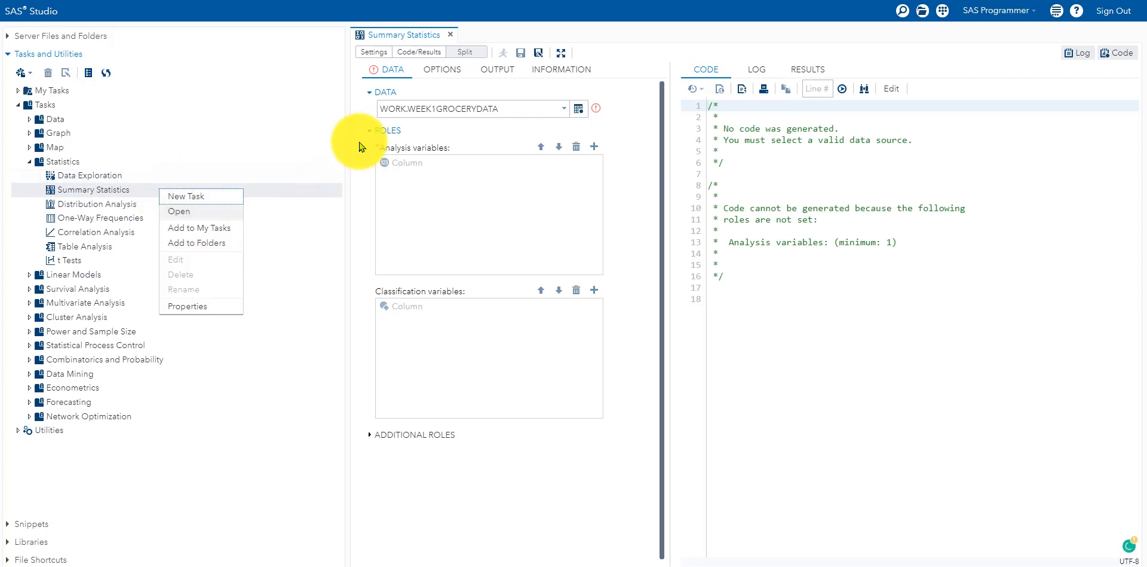
click(638, 95)
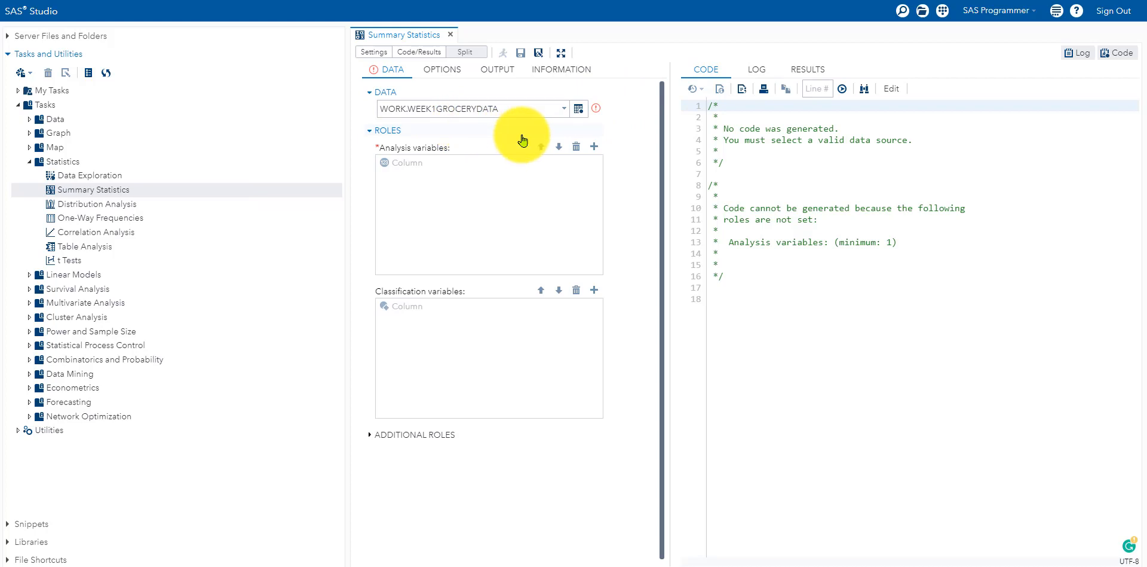
click(578, 108)
scroll(519, 281, down, 1)
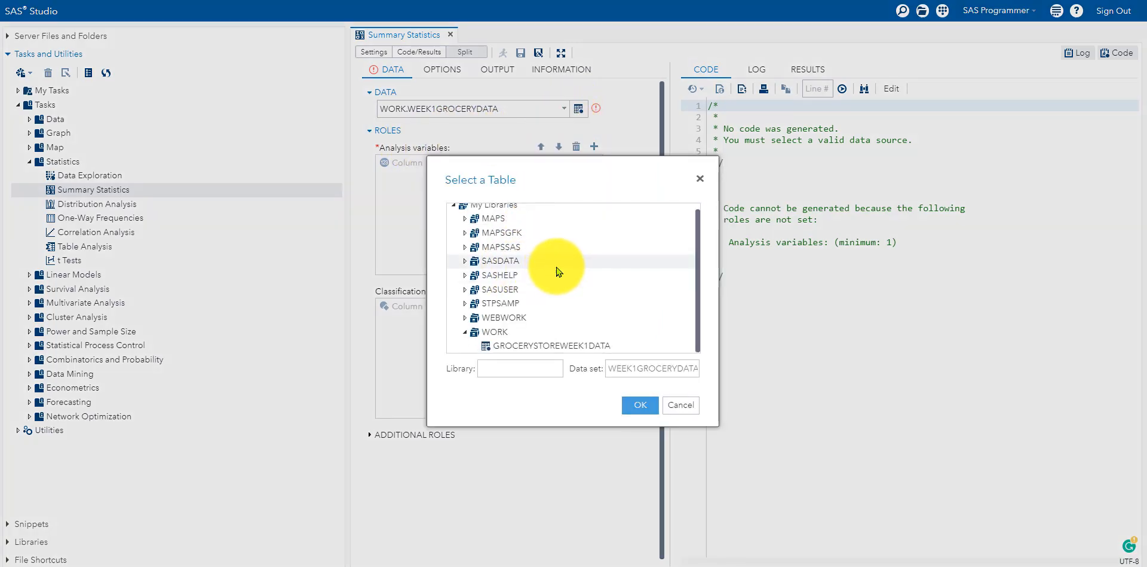
click(674, 409)
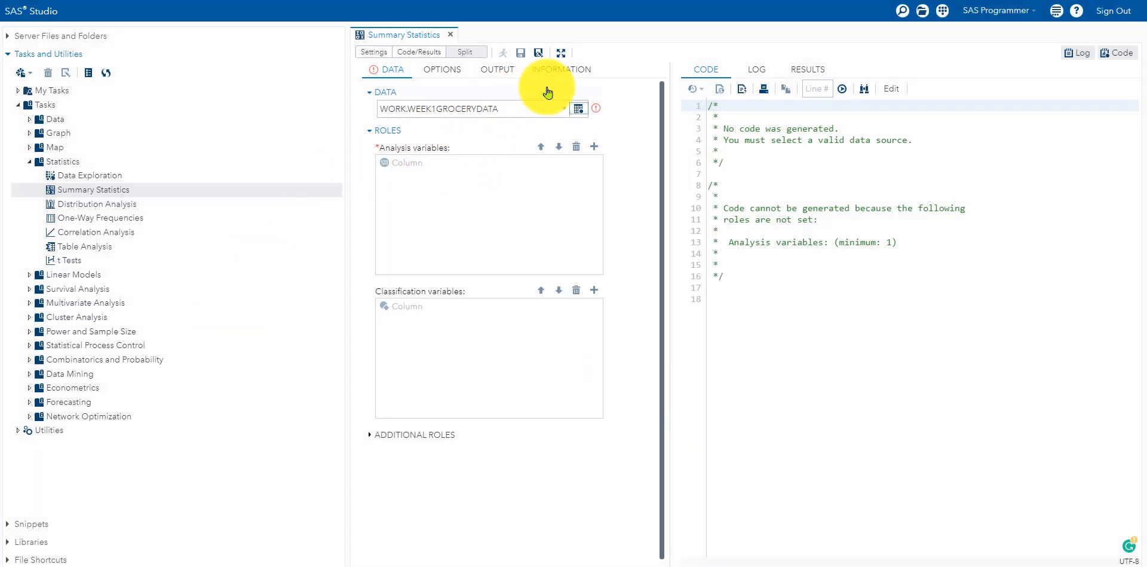
- Select the GROCERYSTOREWEEK1DATA table from the WORK library as the data source for the Summary Statistics task
click(578, 110)
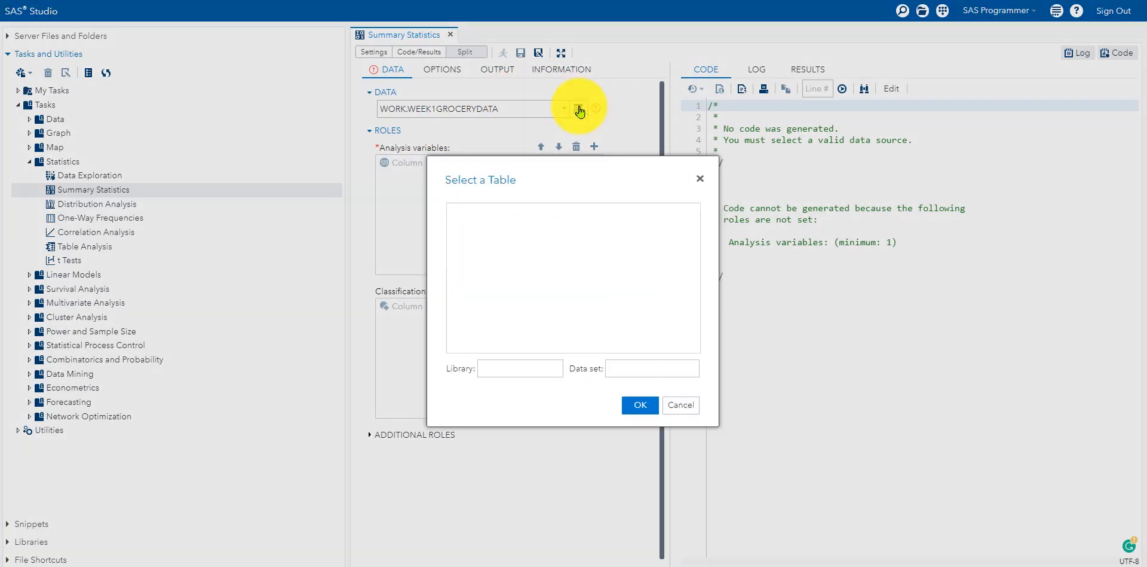
scroll(611, 328, down, 1)
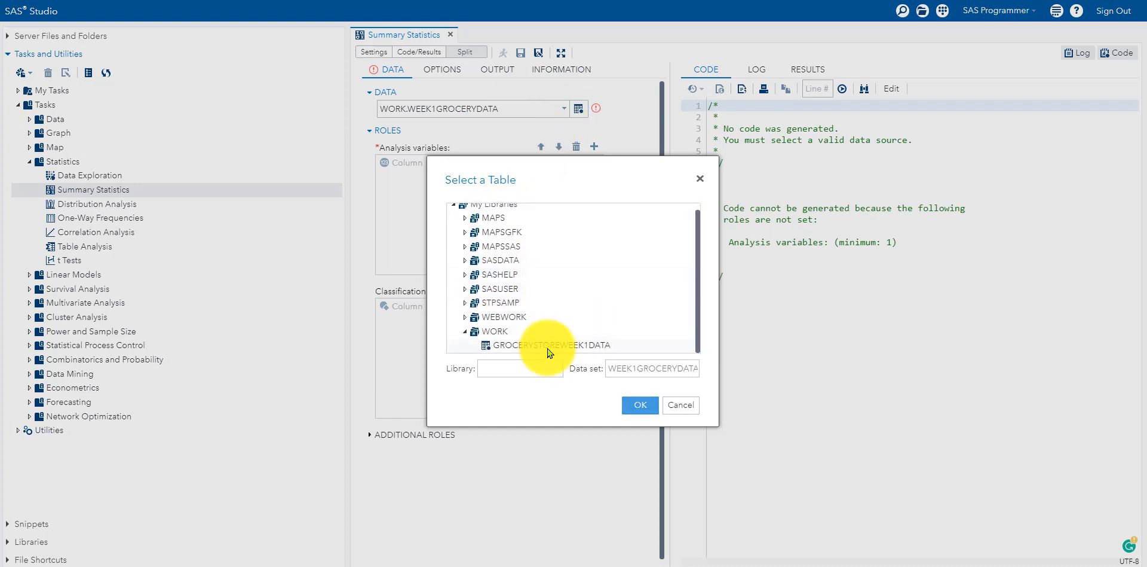
click(502, 345)
click(633, 407)
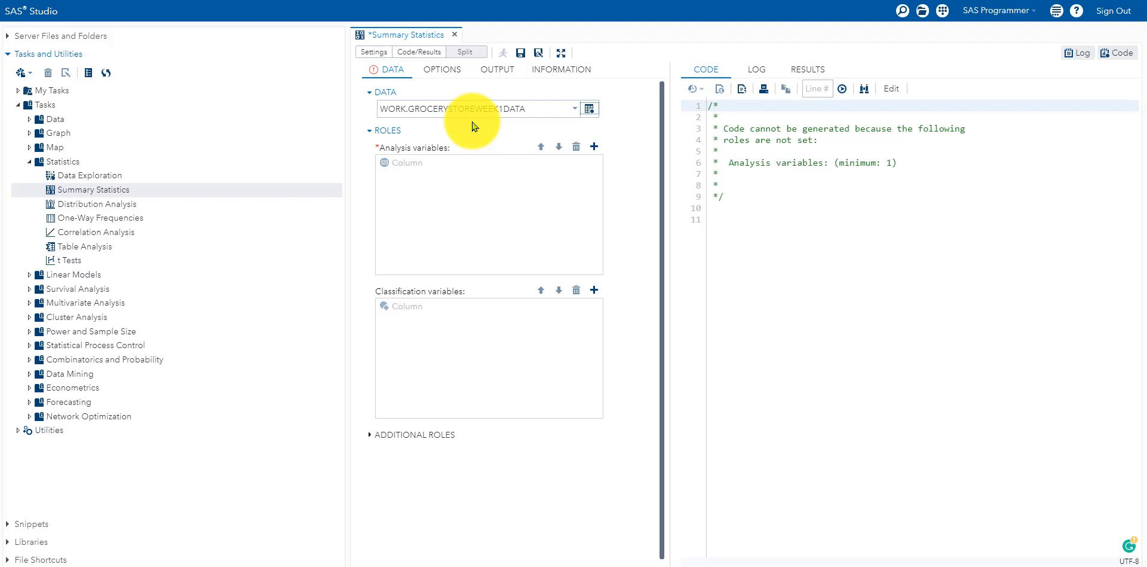
- Open the table selection for the task's data source again to view the available libraries
click(589, 108)
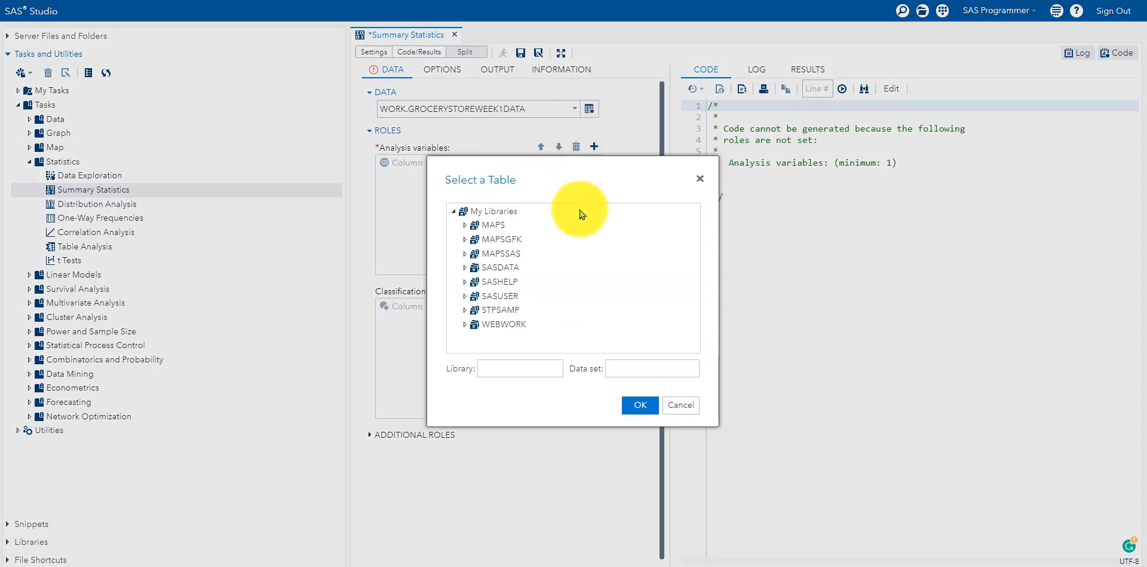